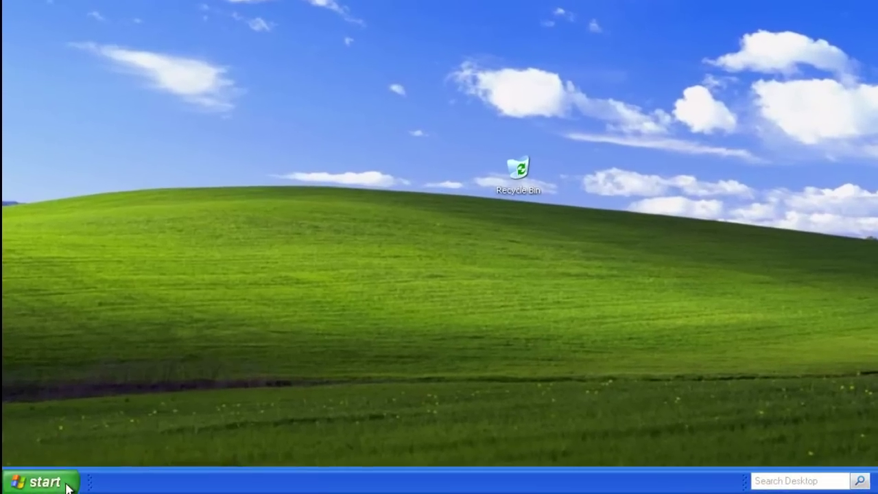
# Open System Properties for My Computer from the Start menu and show its Remote tab
pyautogui.click(74, 485)
pyautogui.rightClick(262, 215)
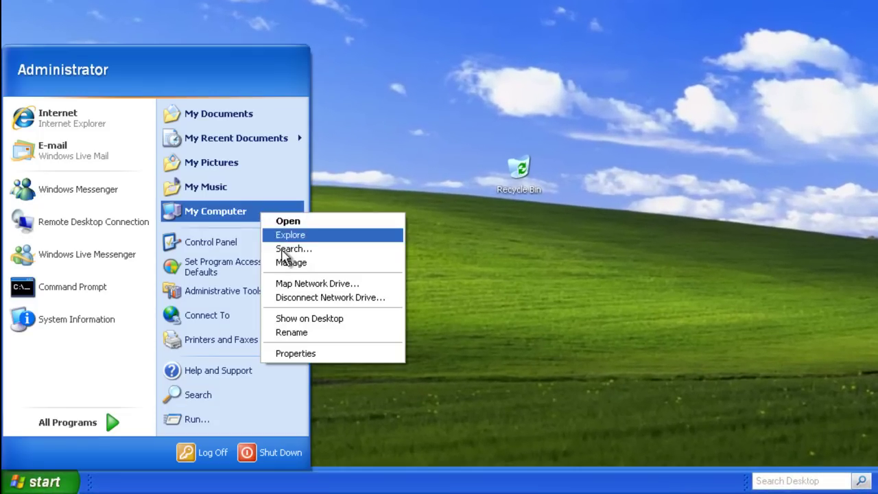
pyautogui.click(347, 354)
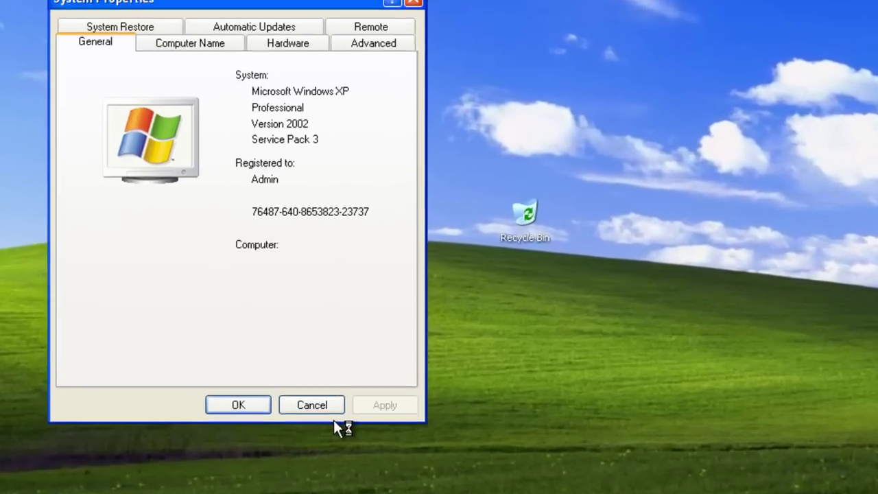
pyautogui.click(373, 214)
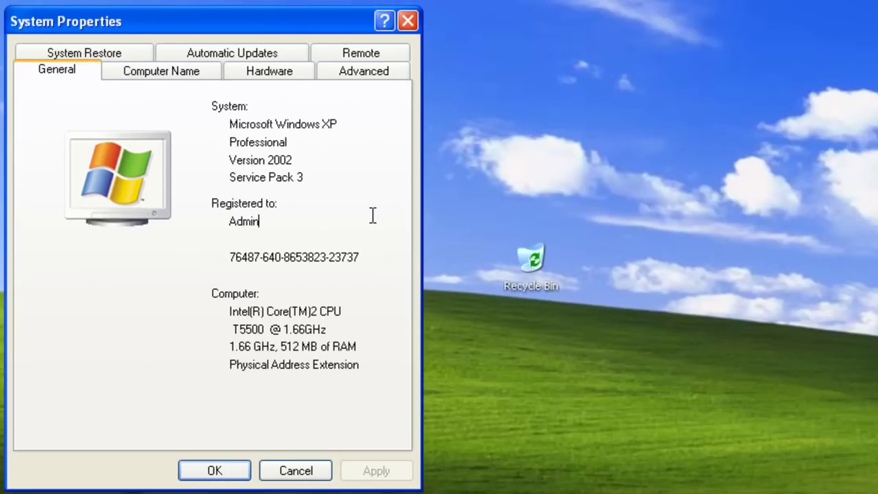
pyautogui.click(343, 51)
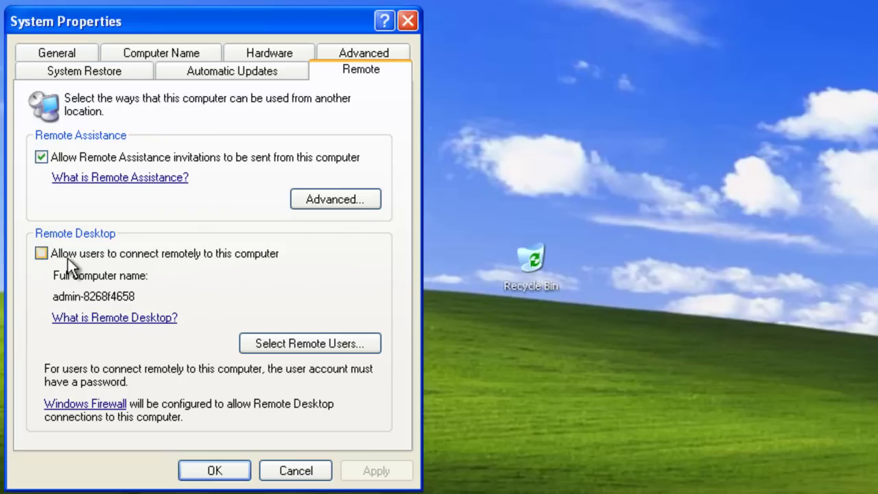
# Enable 'Allow users to connect remotely to this computer', apply it, and open Select Remote Users
pyautogui.click(42, 254)
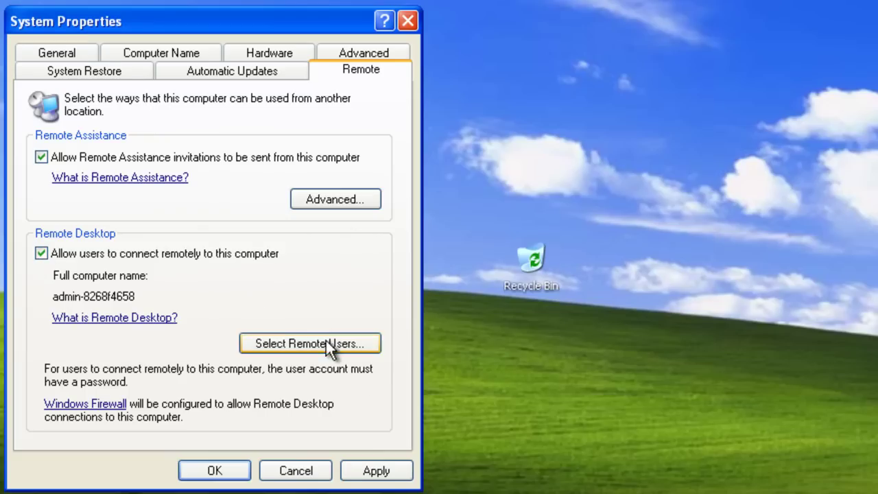
pyautogui.click(387, 473)
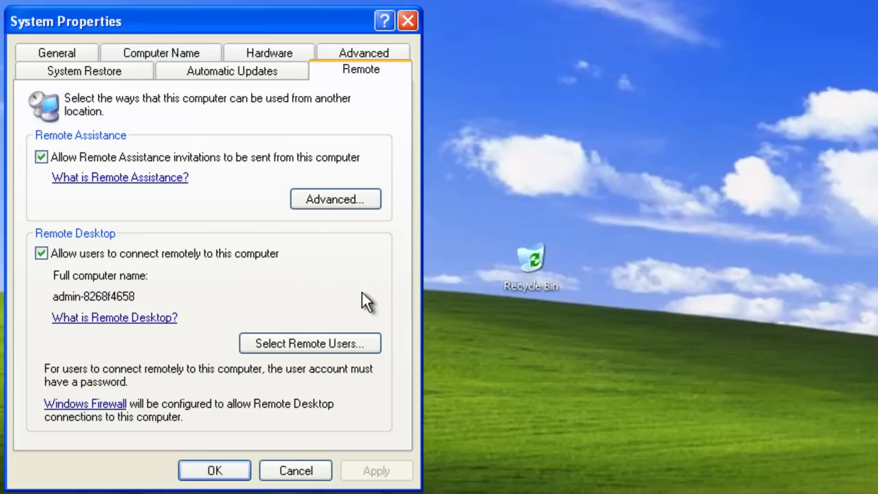
pyautogui.click(357, 341)
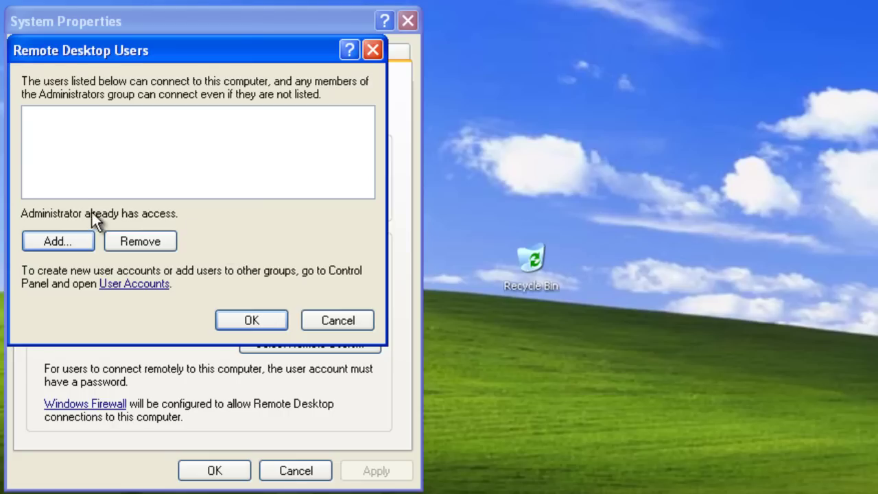
# Add the user's local account to Remote Desktop Users after checking the name, then start another addition
pyautogui.click(78, 241)
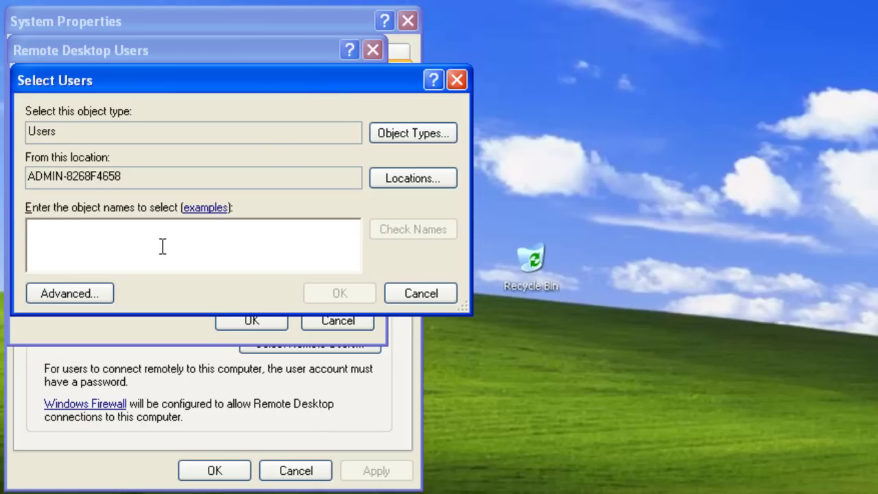
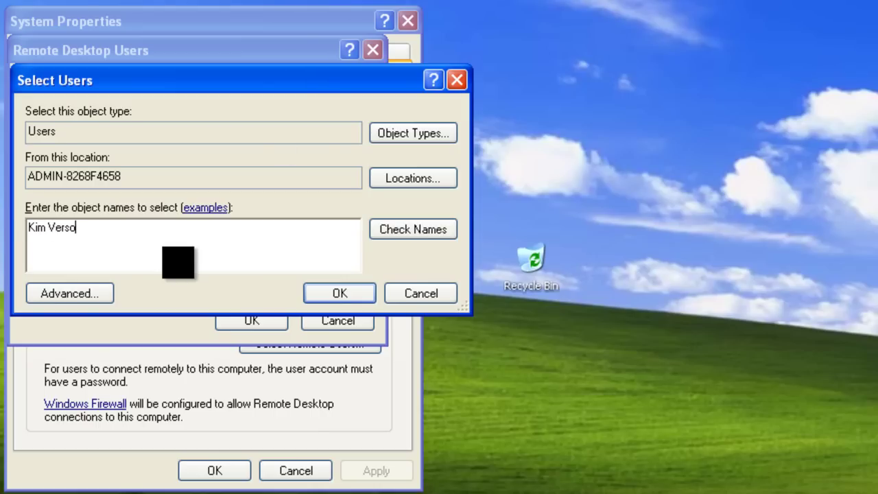
pyautogui.click(403, 228)
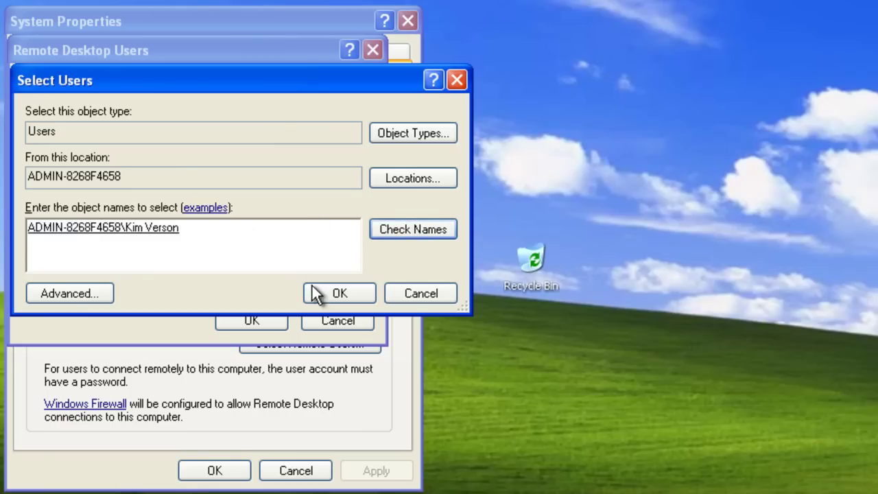
pyautogui.click(319, 294)
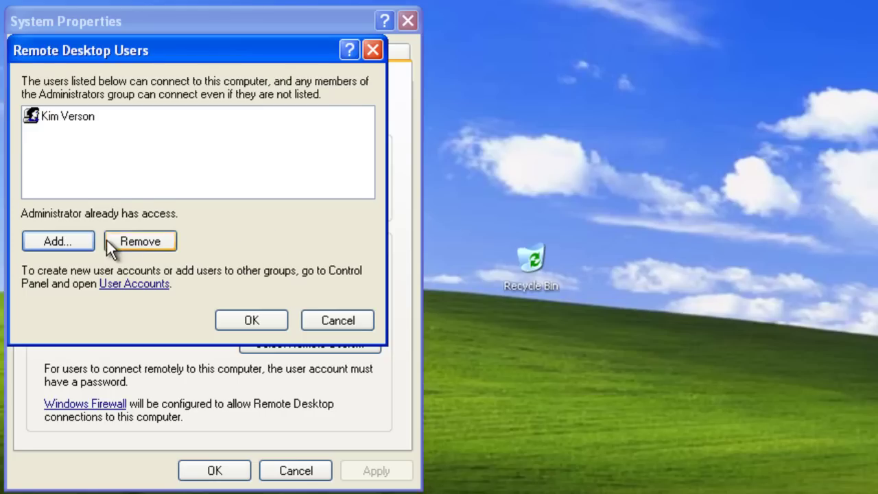
pyautogui.click(74, 242)
# Find and add a second local account via Advanced search, then close the Remote Desktop Users list
pyautogui.click(101, 291)
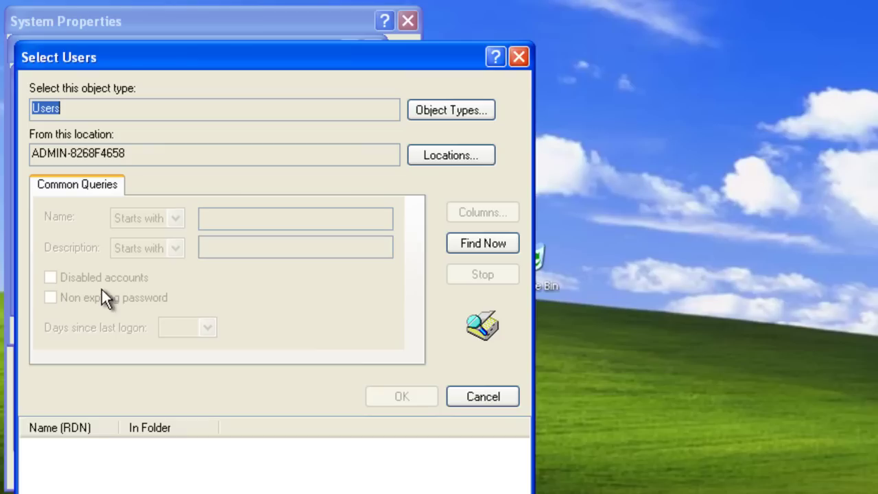
pyautogui.click(464, 244)
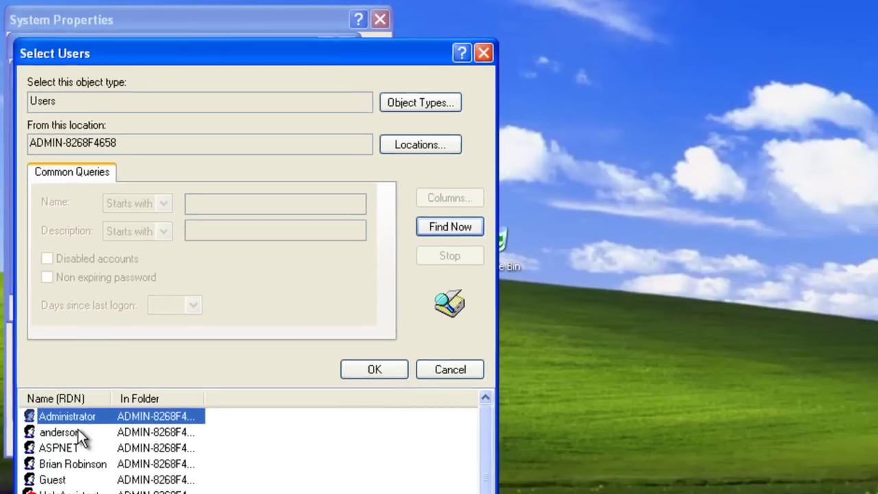
pyautogui.click(65, 463)
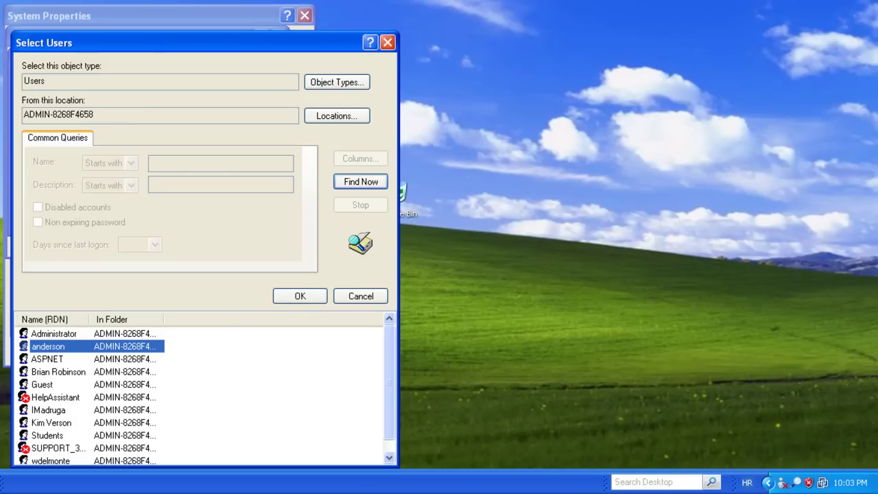
pyautogui.click(311, 300)
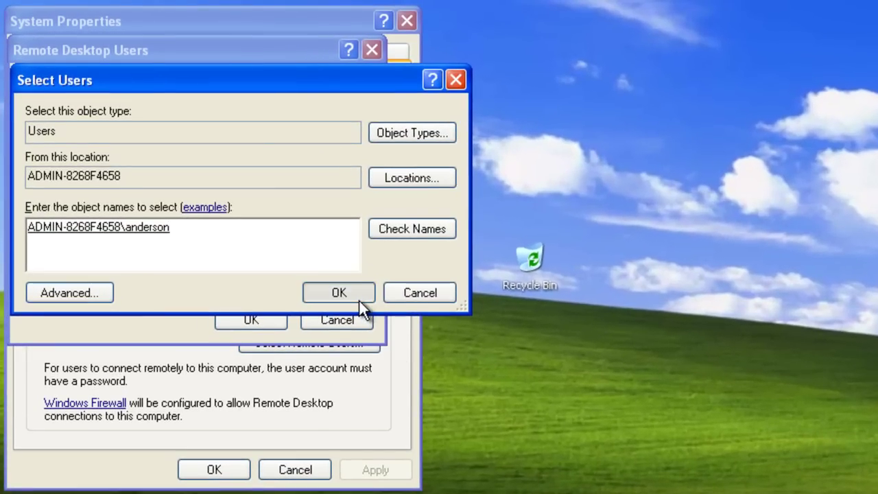
pyautogui.click(278, 231)
pyautogui.click(173, 165)
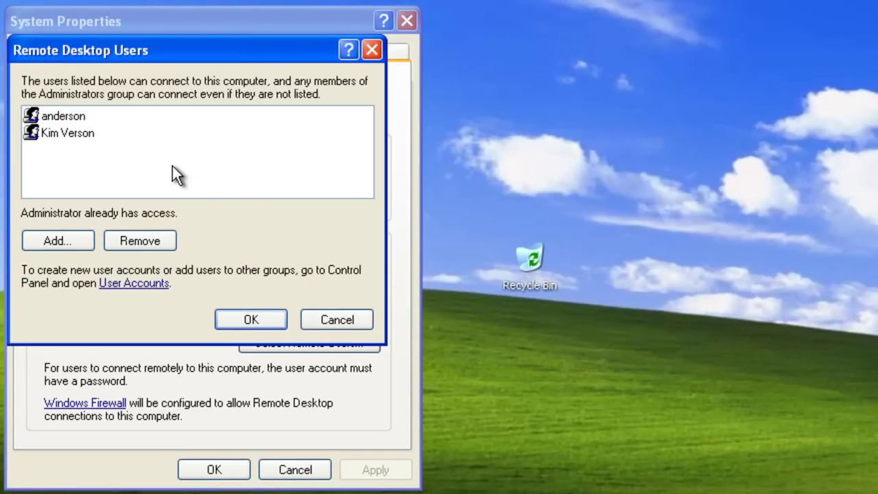
pyautogui.click(234, 317)
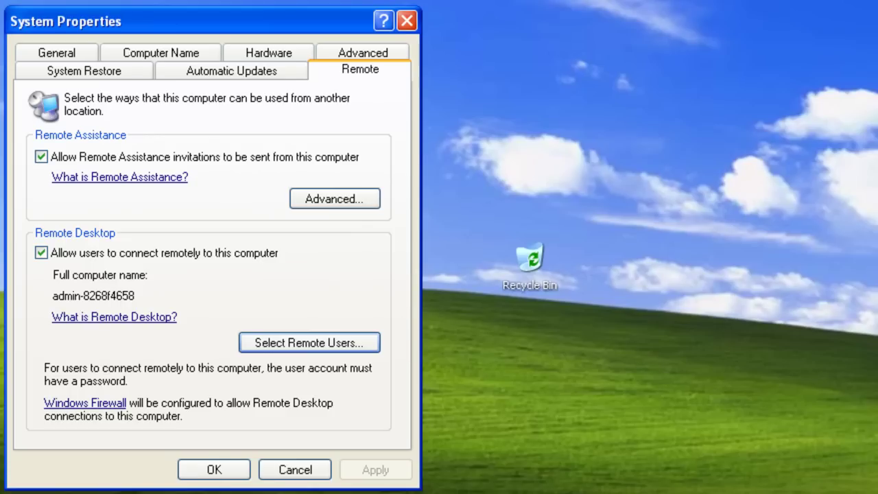
# Save System Properties, then open Network Connections from the Control Panel
pyautogui.click(231, 473)
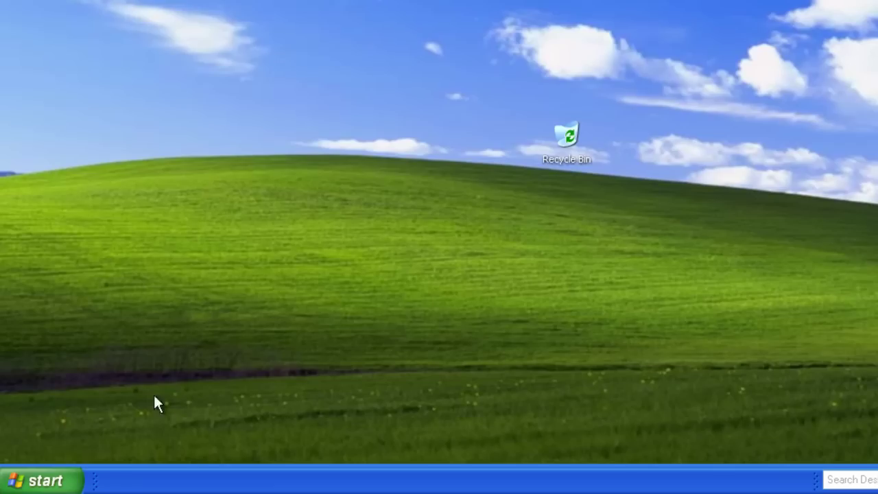
pyautogui.click(65, 484)
pyautogui.click(254, 220)
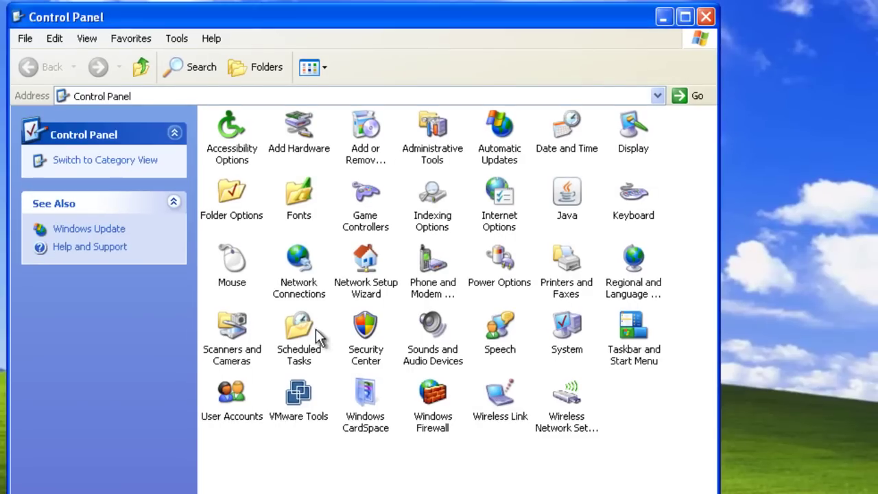
pyautogui.click(299, 271)
pyautogui.doubleClick(305, 289)
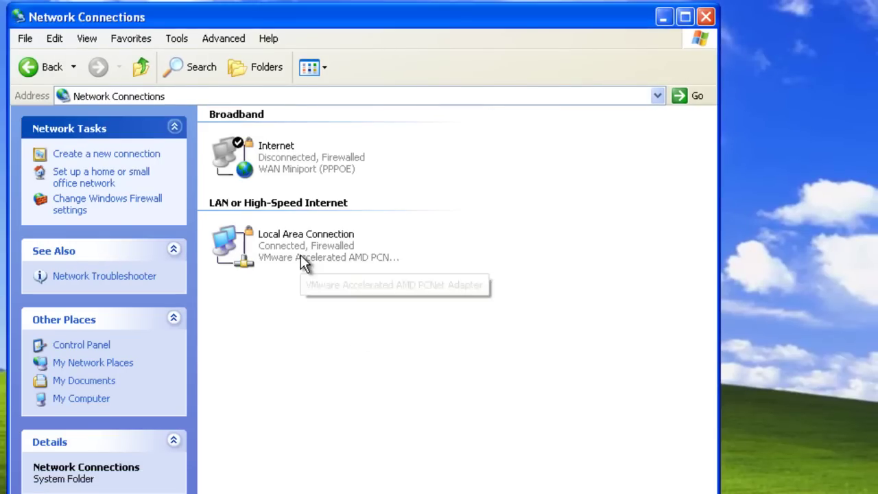
# Open Windows Firewall's Exceptions list from the Local Area Connection's advanced properties
pyautogui.rightClick(303, 258)
pyautogui.click(358, 396)
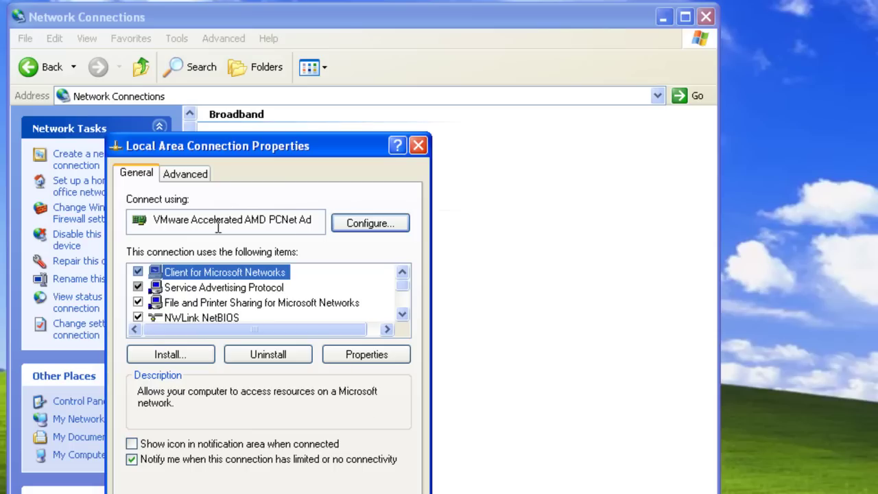
pyautogui.click(197, 180)
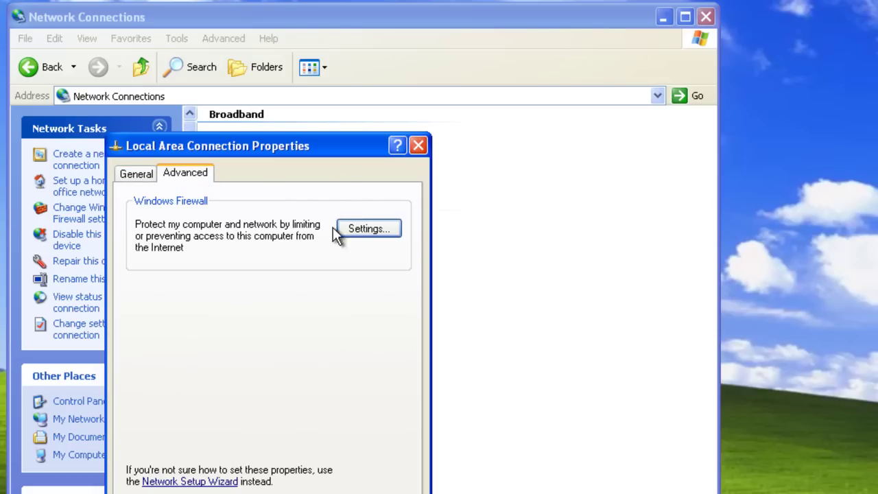
pyautogui.click(389, 231)
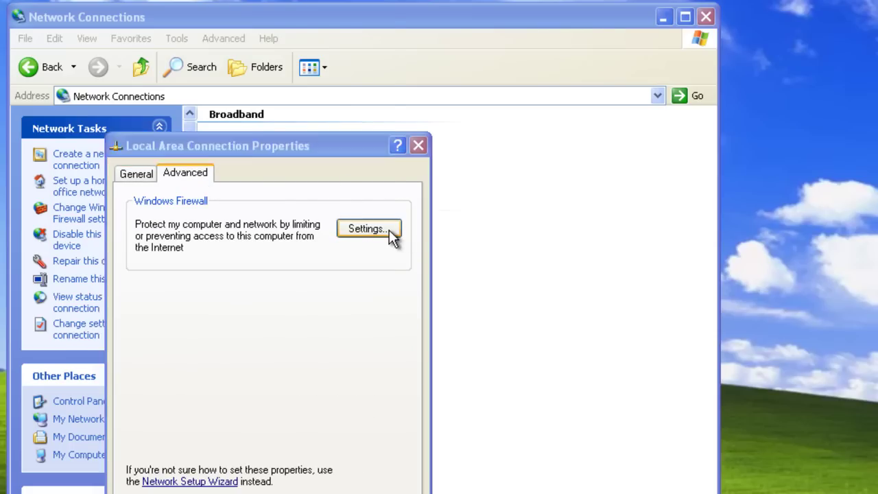
pyautogui.click(90, 45)
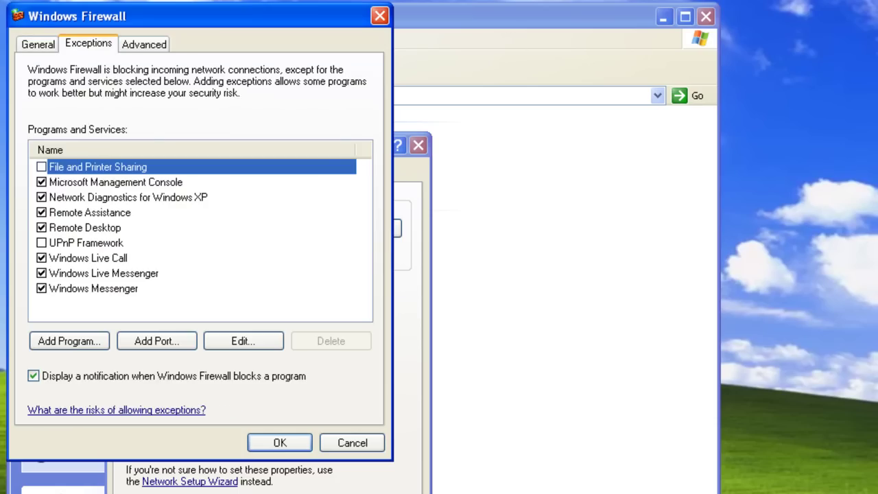
# Edit the Remote Desktop exception, keeping TCP 3389's scope as Any computer
pyautogui.click(118, 228)
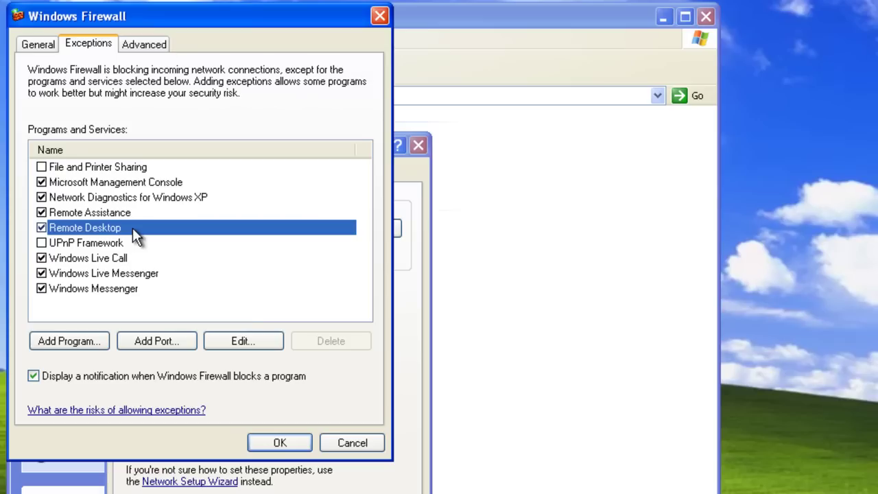
pyautogui.click(255, 339)
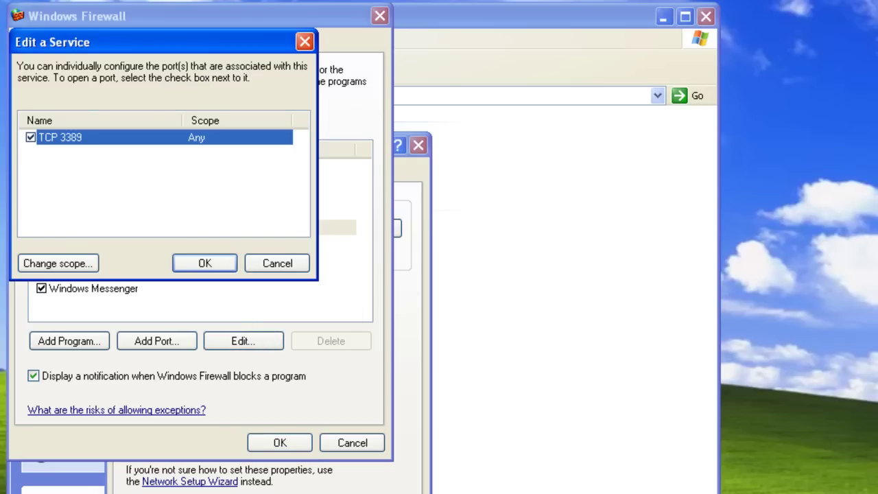
pyautogui.click(64, 263)
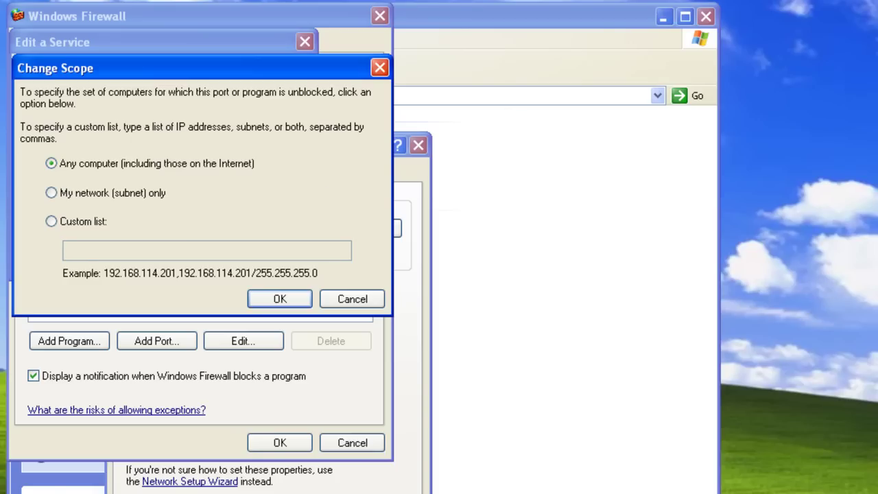
pyautogui.click(260, 299)
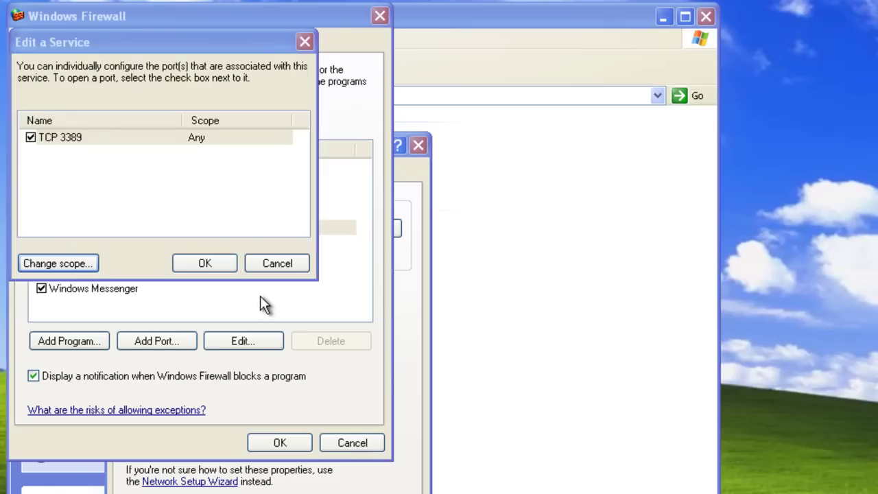
pyautogui.click(201, 262)
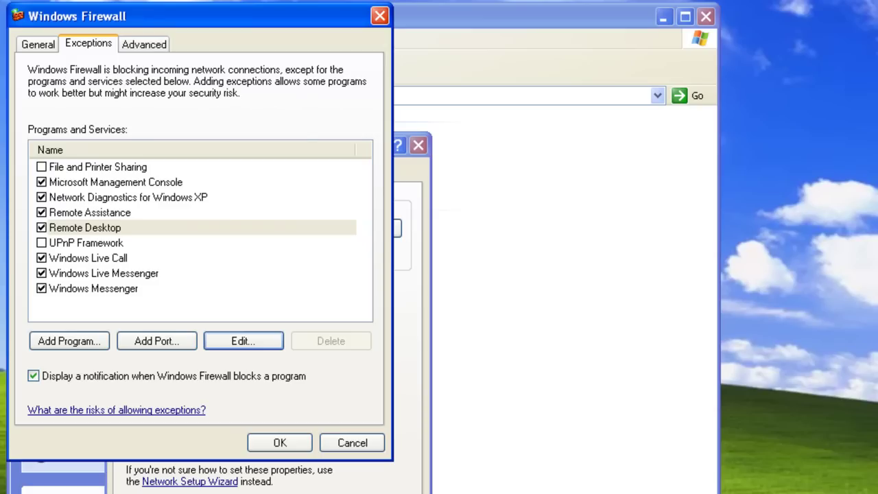
# Select the Remote Desktop service in the Internet connection's advanced firewall settings, then close them
pyautogui.click(152, 51)
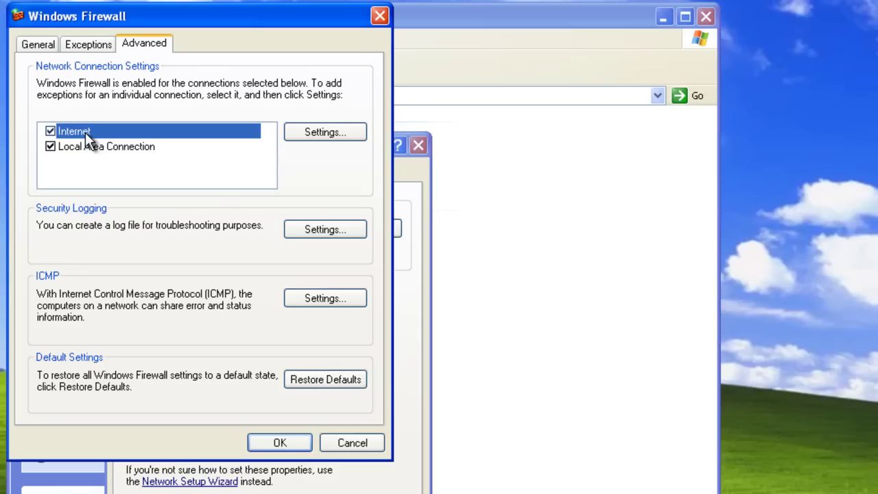
pyautogui.click(343, 131)
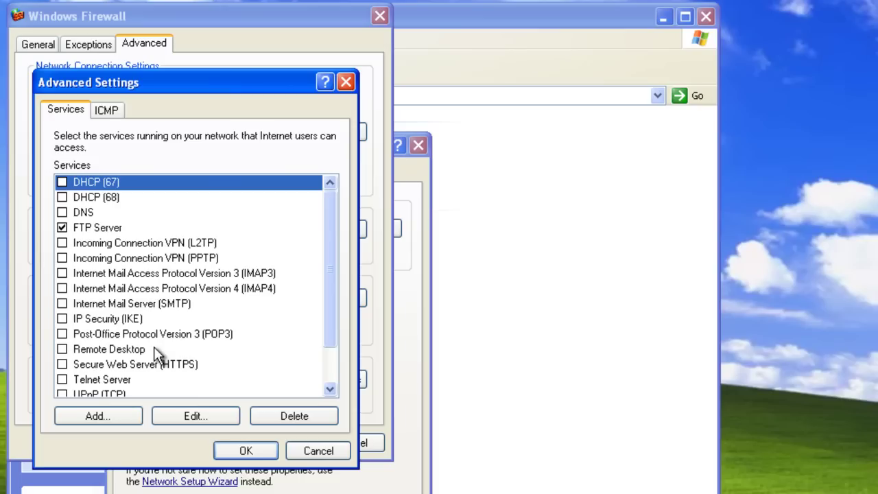
pyautogui.click(130, 350)
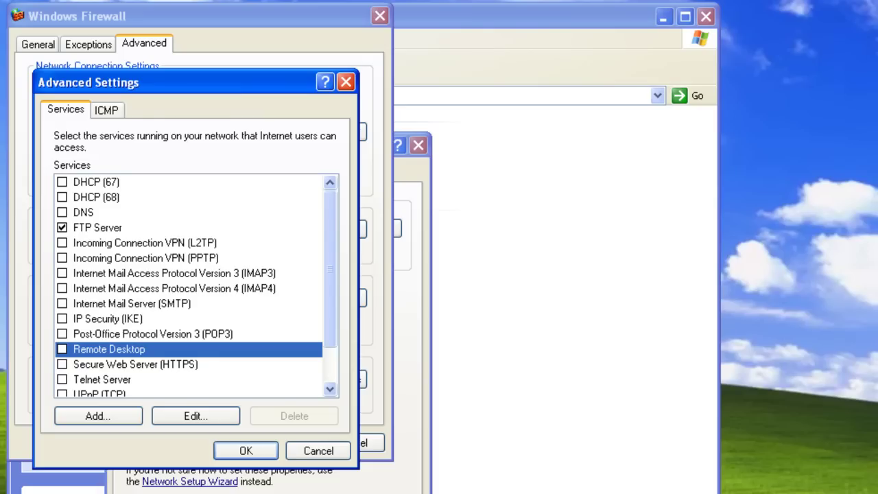
pyautogui.click(246, 451)
# Close the Windows Firewall, Local Area Connection Properties and Network Connections windows
pyautogui.click(288, 443)
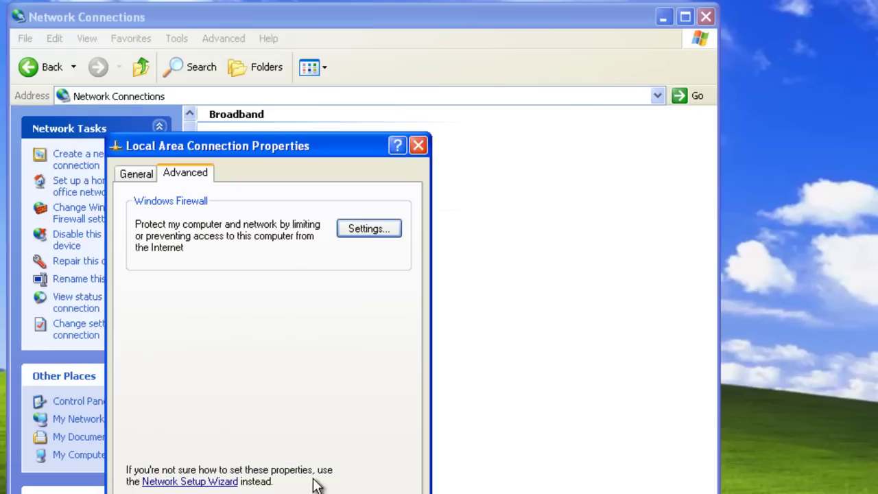
pyautogui.click(316, 491)
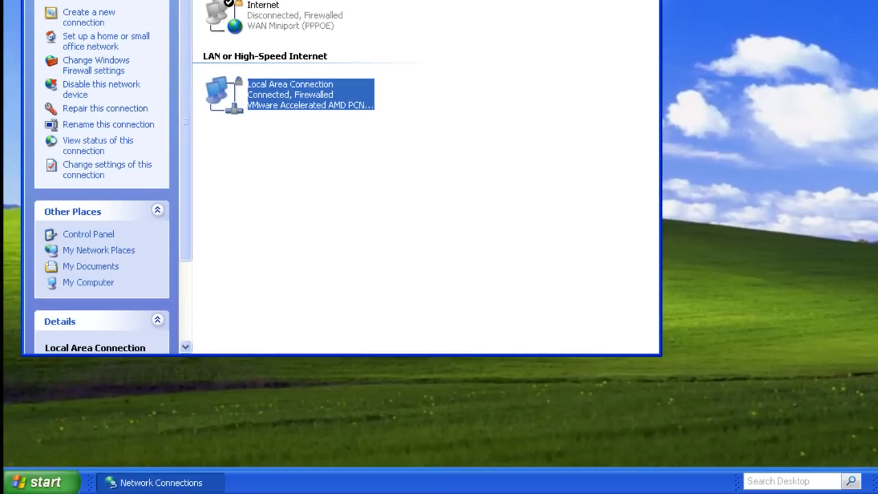
pyautogui.hotkey('alt', 'F4')
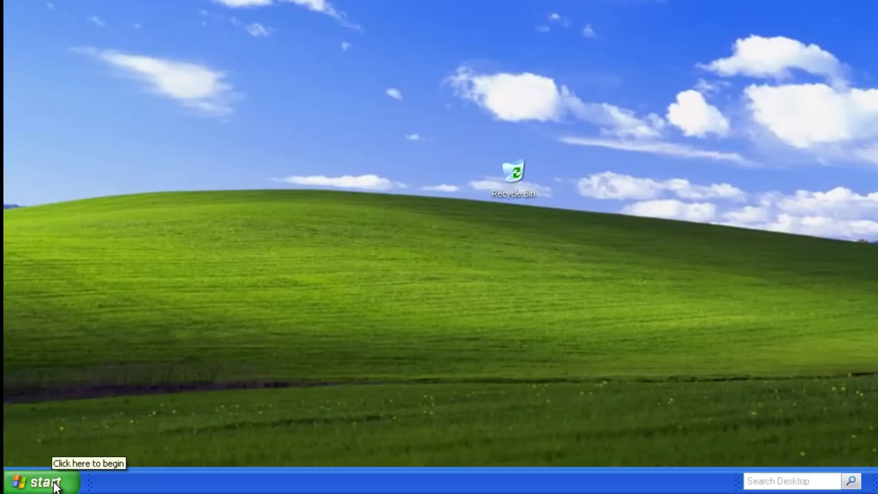
# Launch Remote Desktop Connection from All Programs > Accessories
pyautogui.click(55, 486)
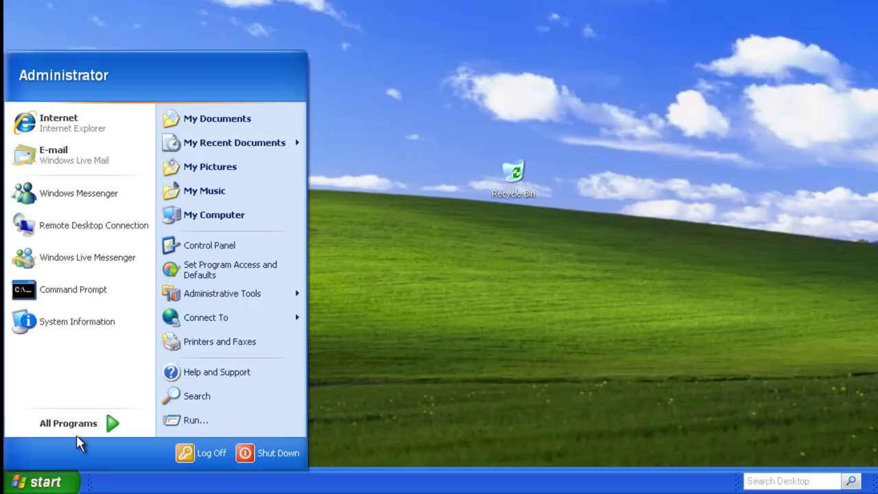
pyautogui.moveTo(85, 428)
pyautogui.moveTo(206, 168)
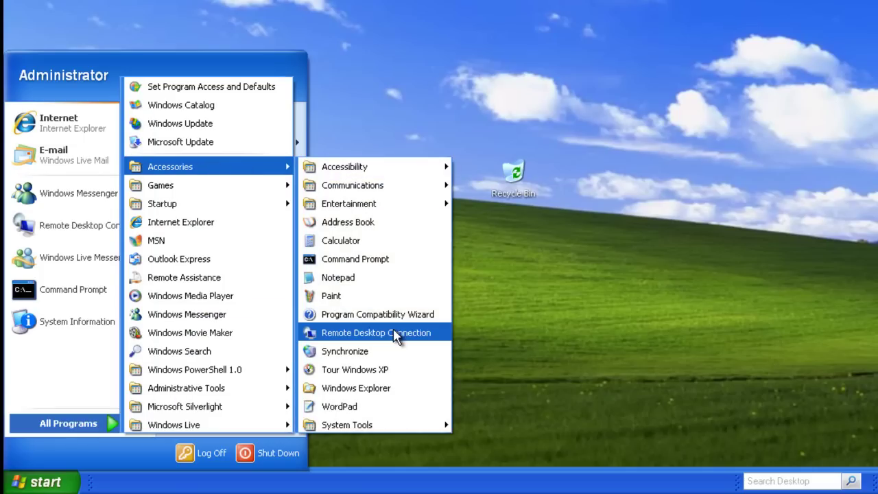
pyautogui.click(395, 334)
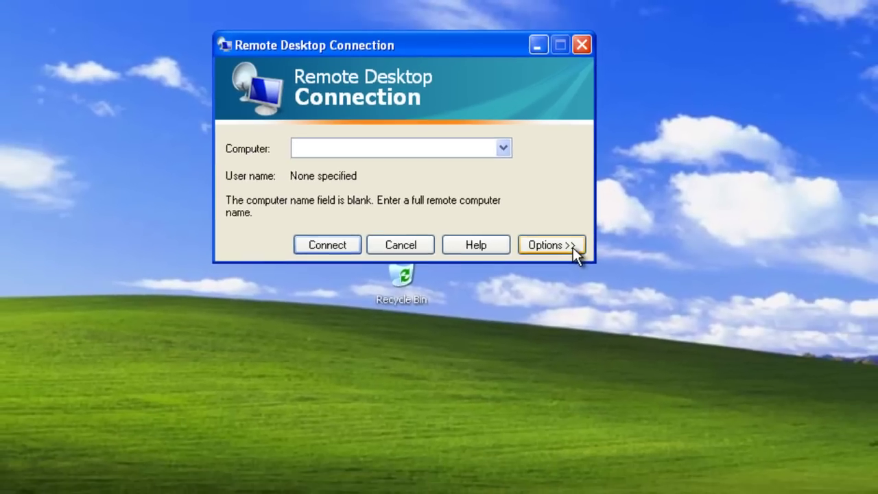
# Set Computer to verson, enter the user name, allow saving credentials, and view the Display tab
pyautogui.click(717, 383)
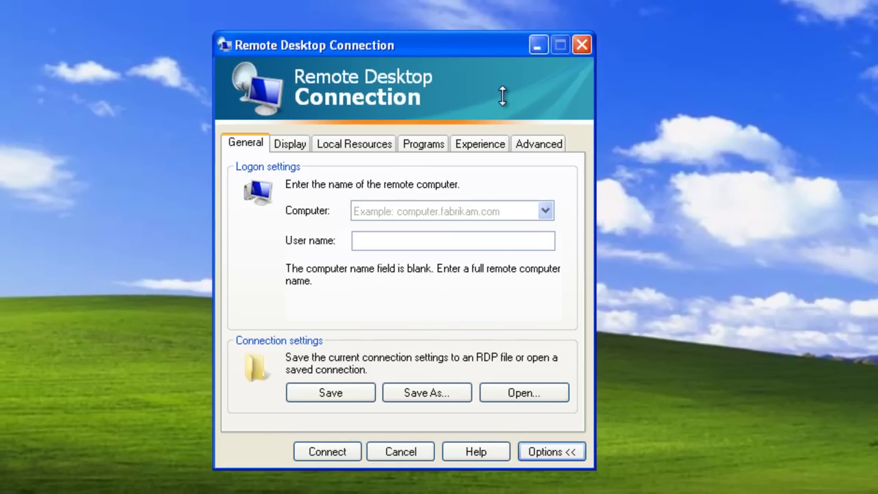
pyautogui.click(406, 210)
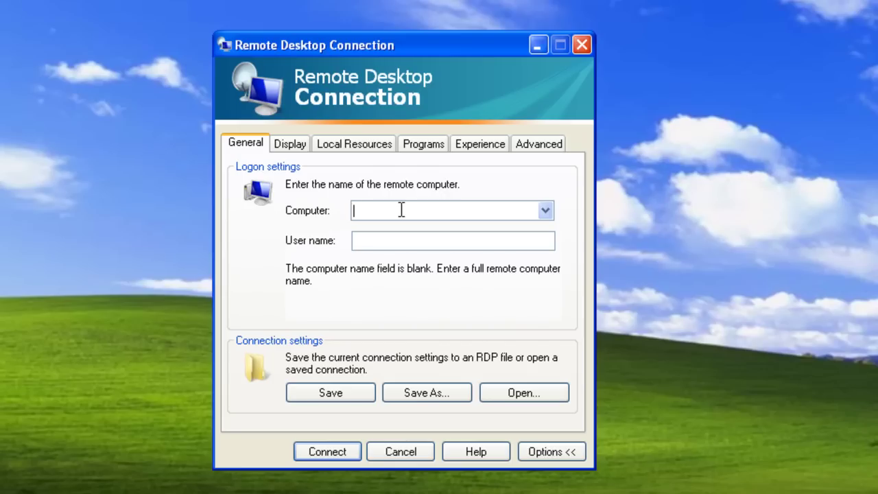
pyautogui.write('verson')
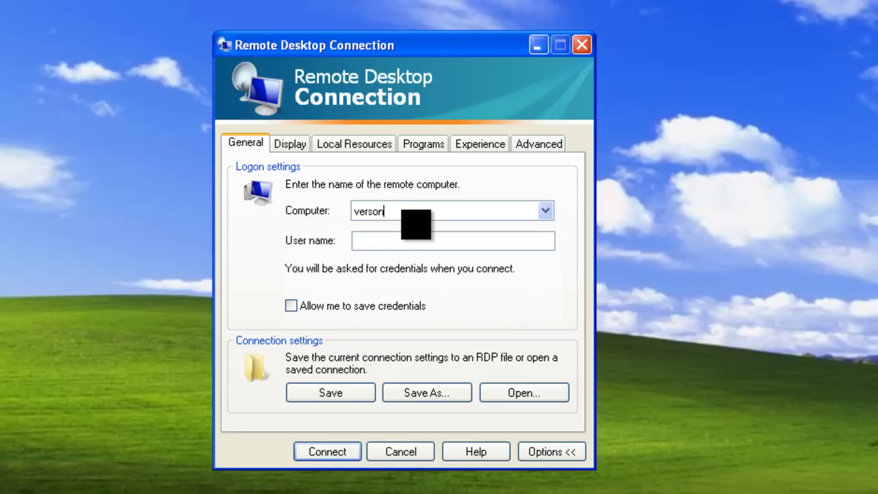
pyautogui.click(355, 240)
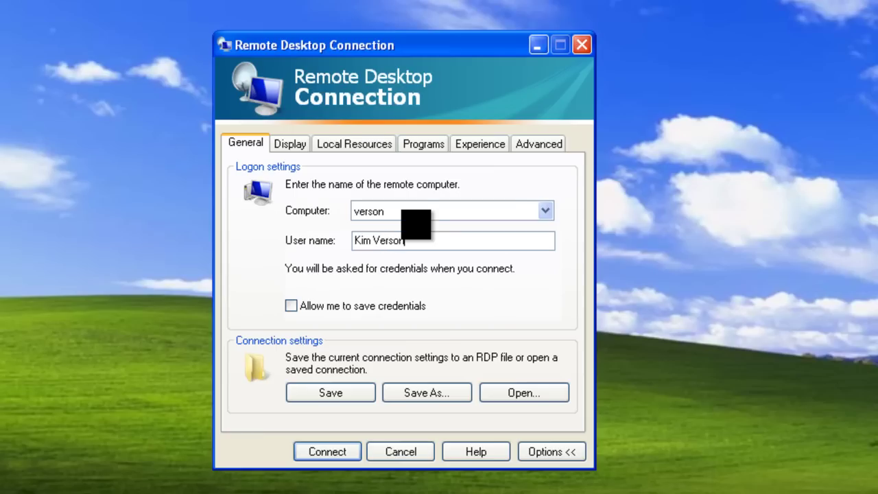
pyautogui.press('Tab')
pyautogui.press('space')
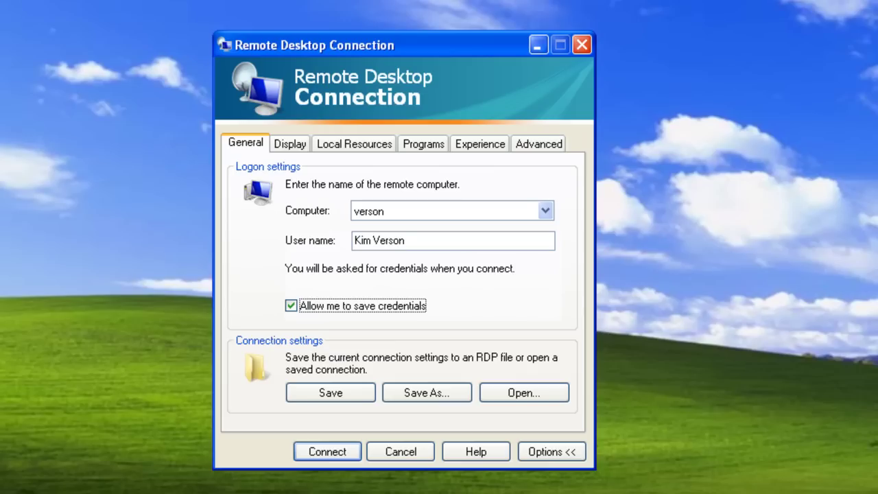
pyautogui.click(297, 145)
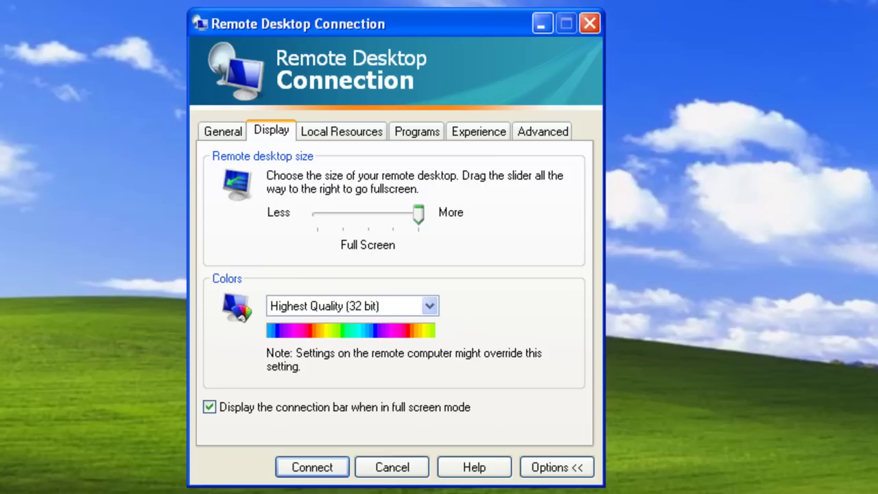
# Review the Local Resources and Programs tabs, ending on the Experience tab
pyautogui.click(358, 132)
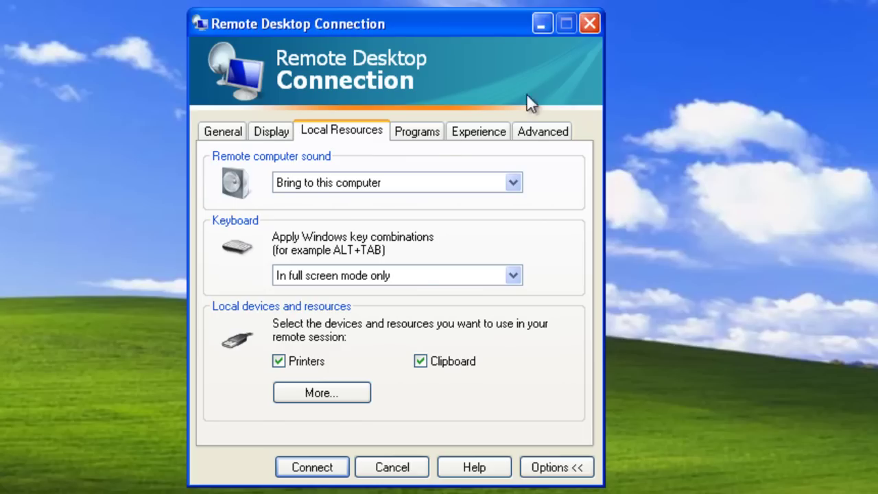
pyautogui.click(426, 136)
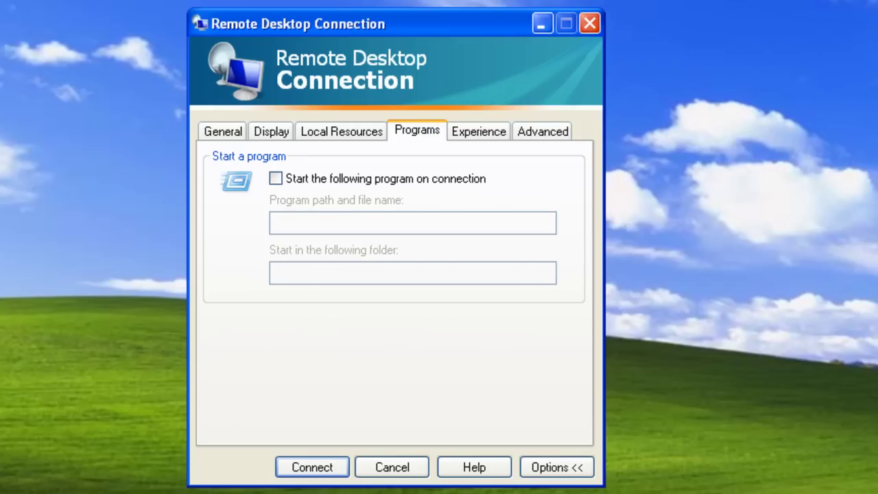
pyautogui.click(487, 132)
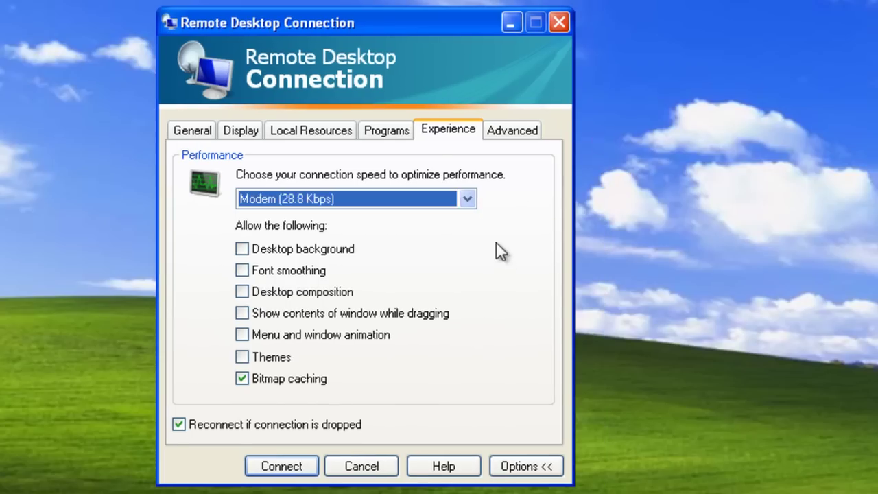
# Set the connection speed to LAN (10 Mbps or higher), keeping Desktop background enabled, then return to General settings
pyautogui.click(469, 193)
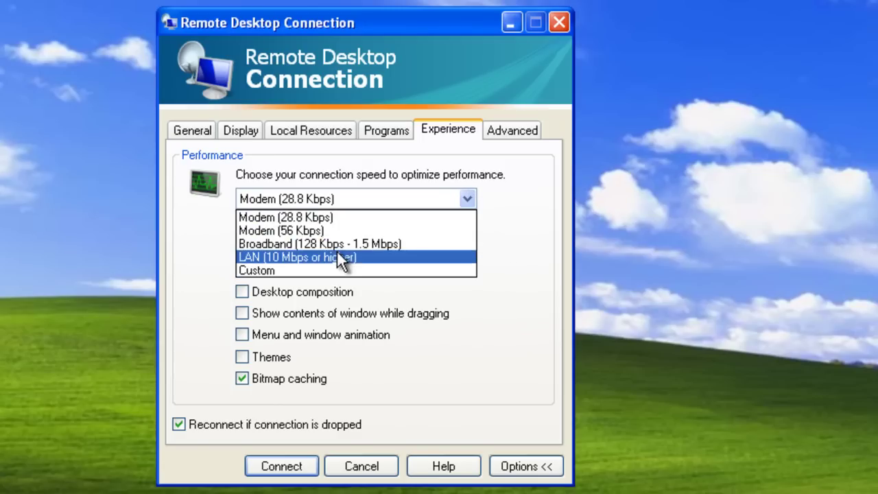
pyautogui.click(341, 255)
pyautogui.click(242, 249)
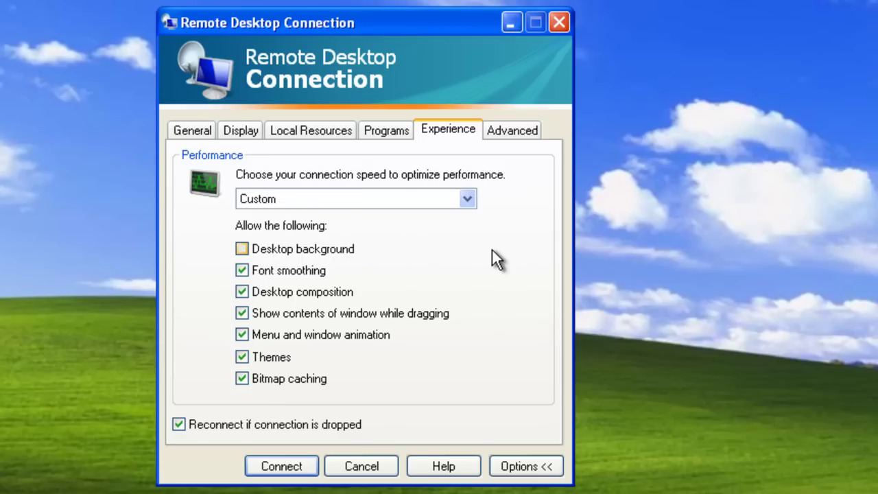
pyautogui.press('space')
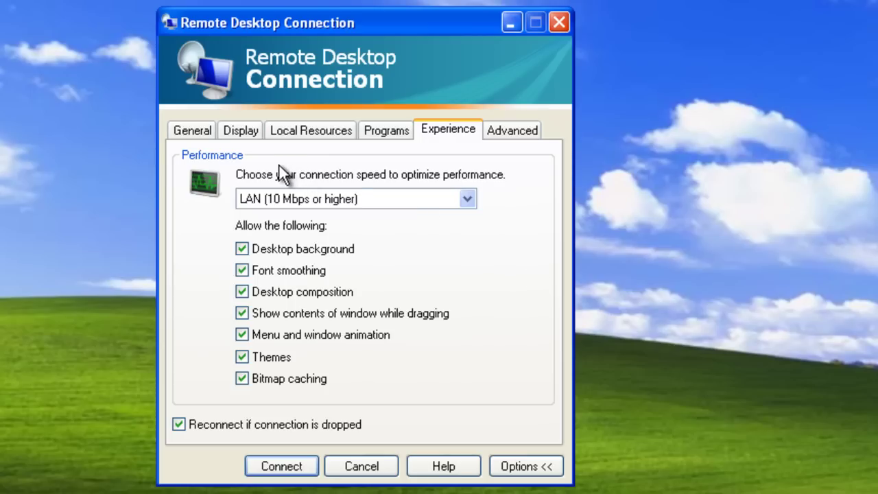
pyautogui.click(195, 131)
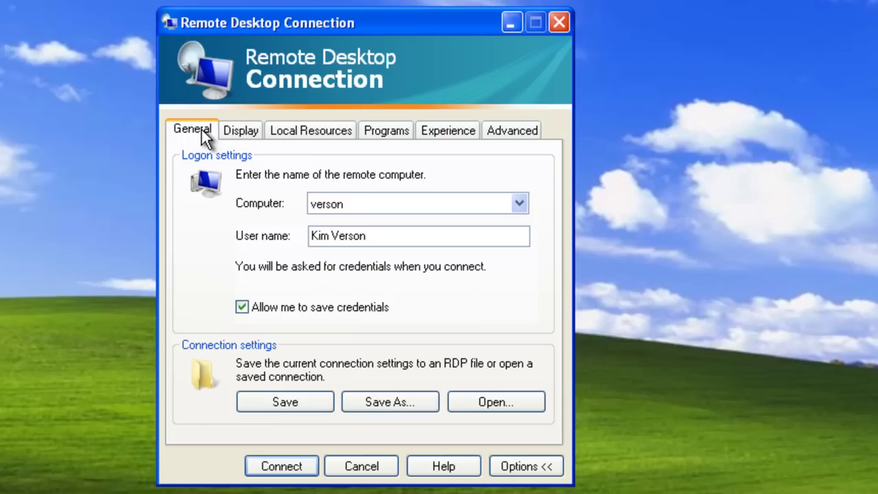